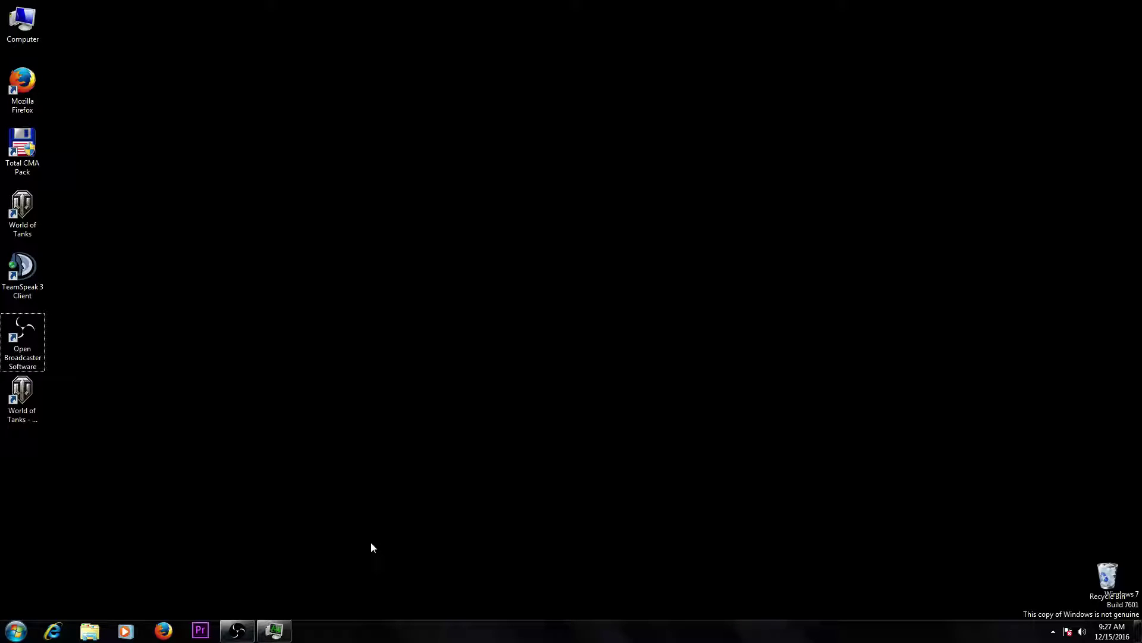
Restore Task Manager from the taskbar, reposition it, and show its Services tab
left_click(285, 629)
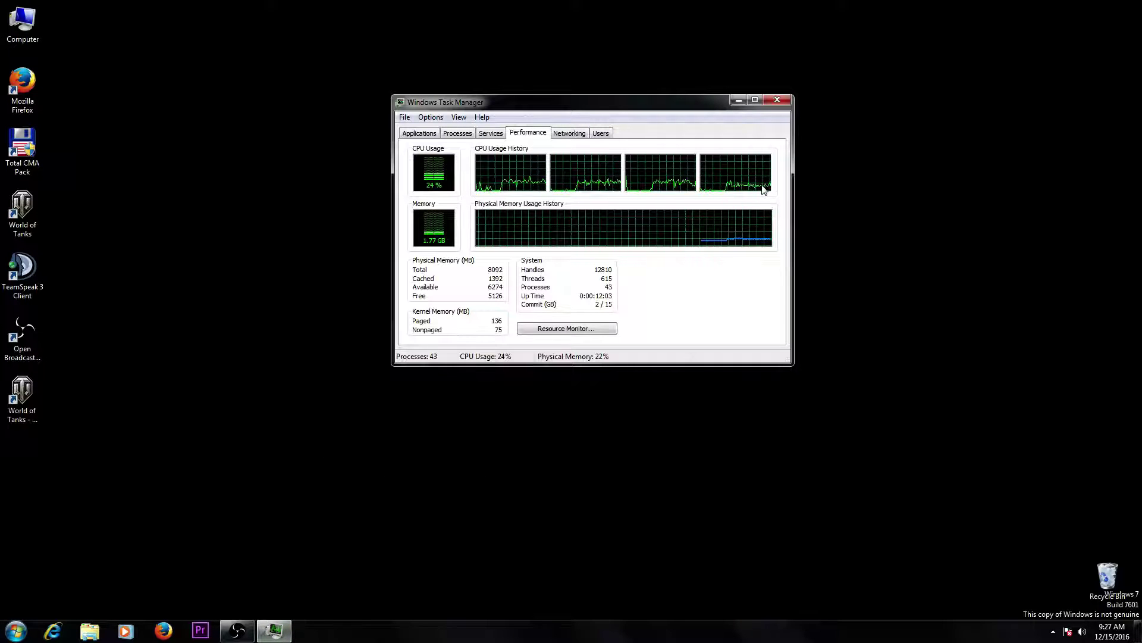
left_click_drag(666, 113, 503, 150)
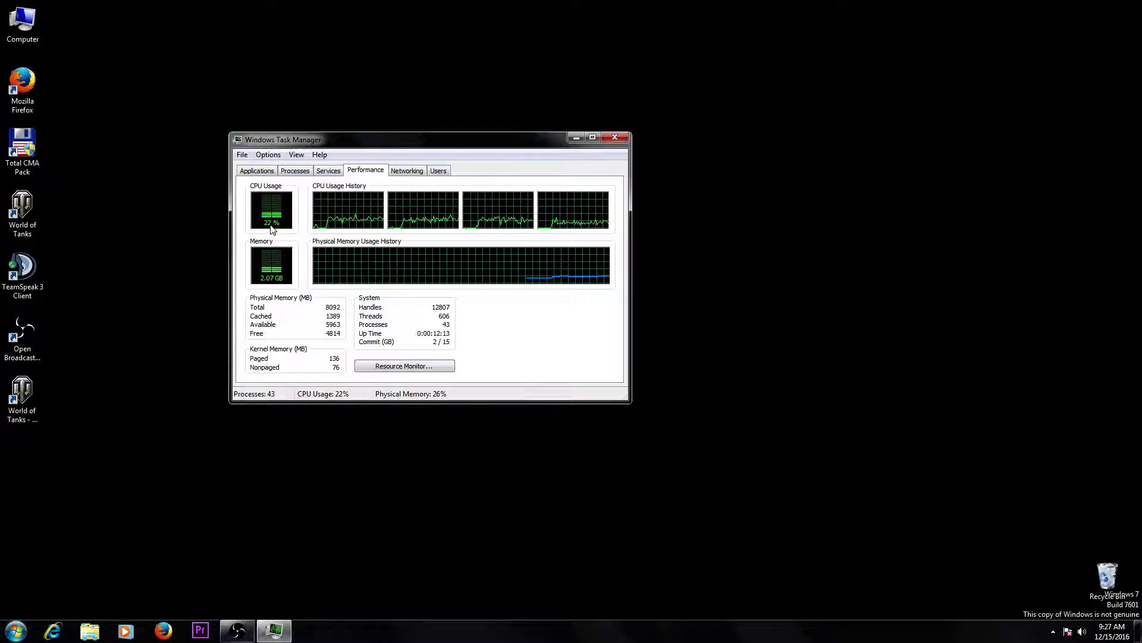
left_click_drag(429, 143, 462, 129)
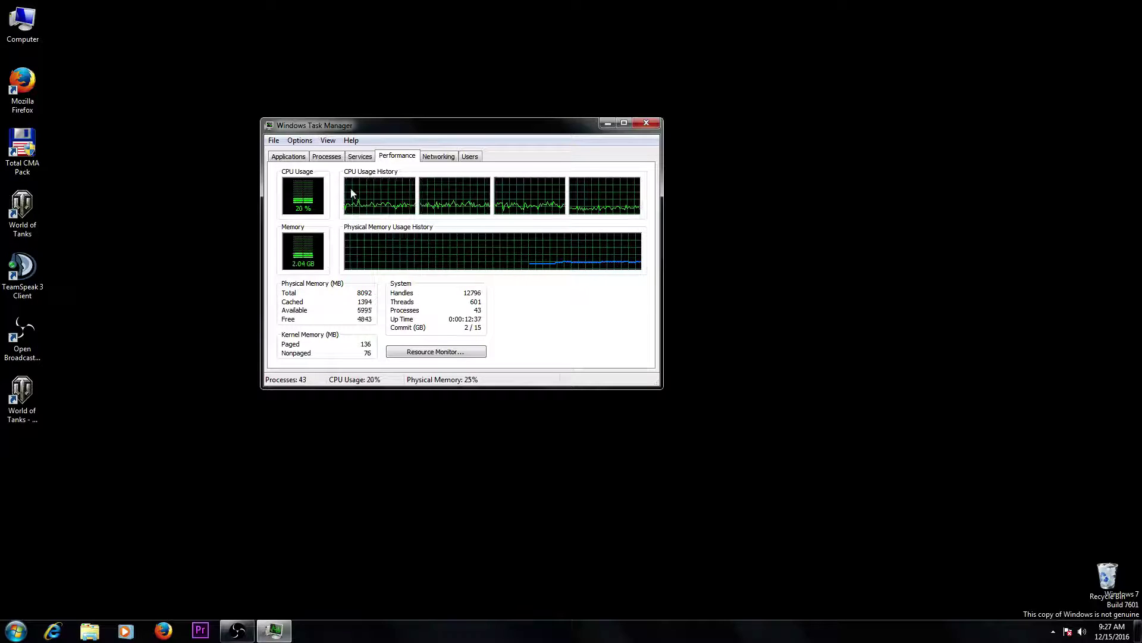
left_click(360, 158)
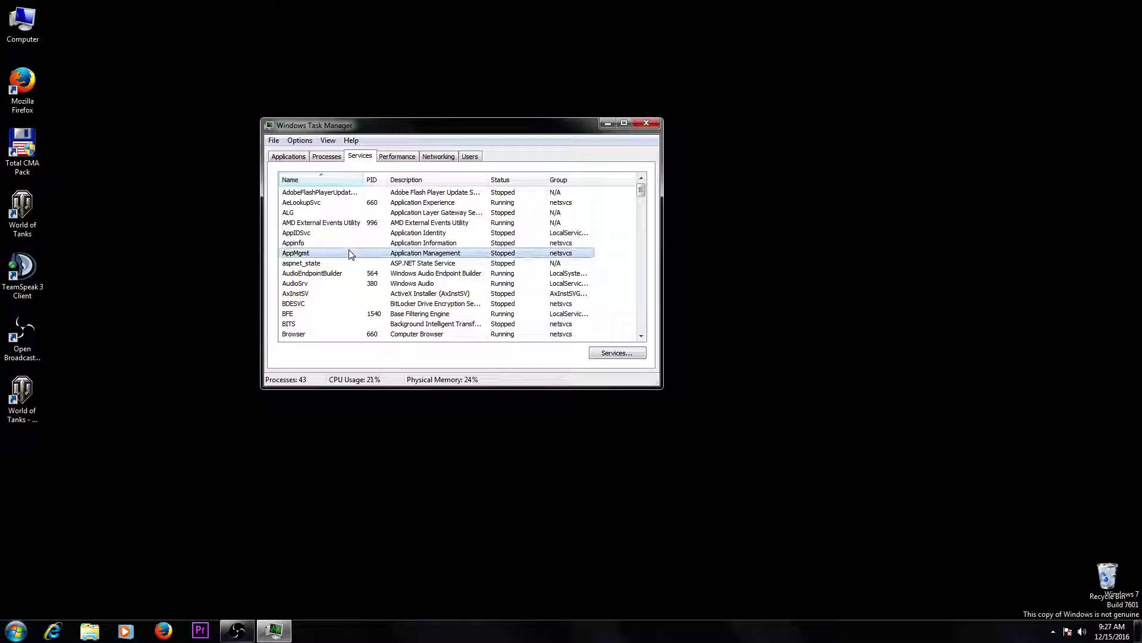
Switch to the Processes list and select the svchost.exe process using 3,920 K
left_click(299, 159)
left_click(327, 157)
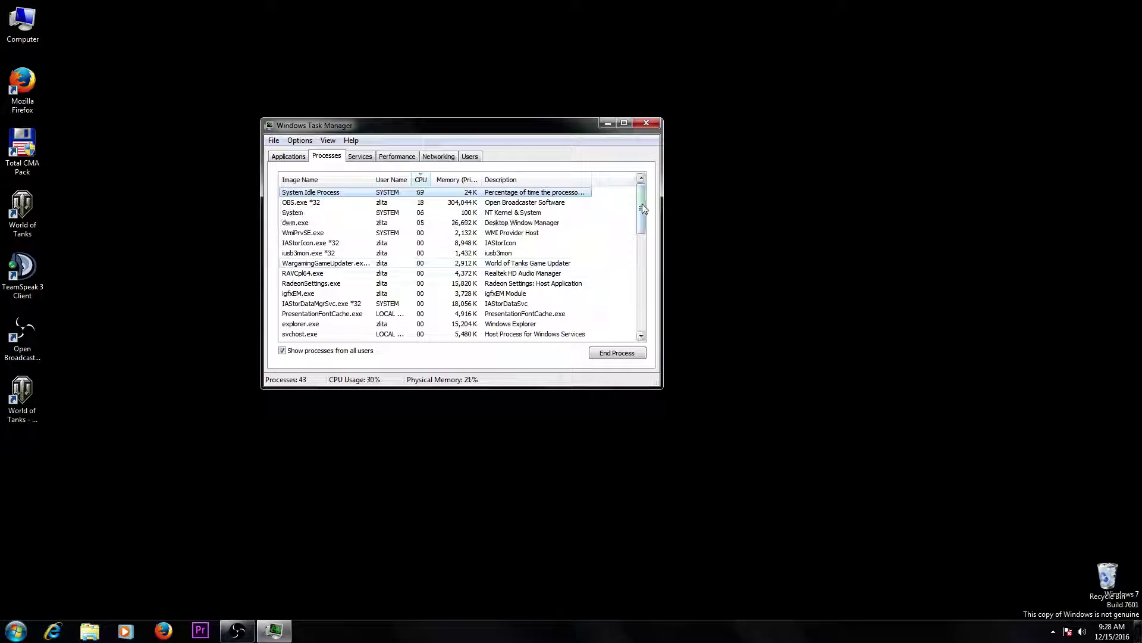
left_click_drag(642, 204, 644, 234)
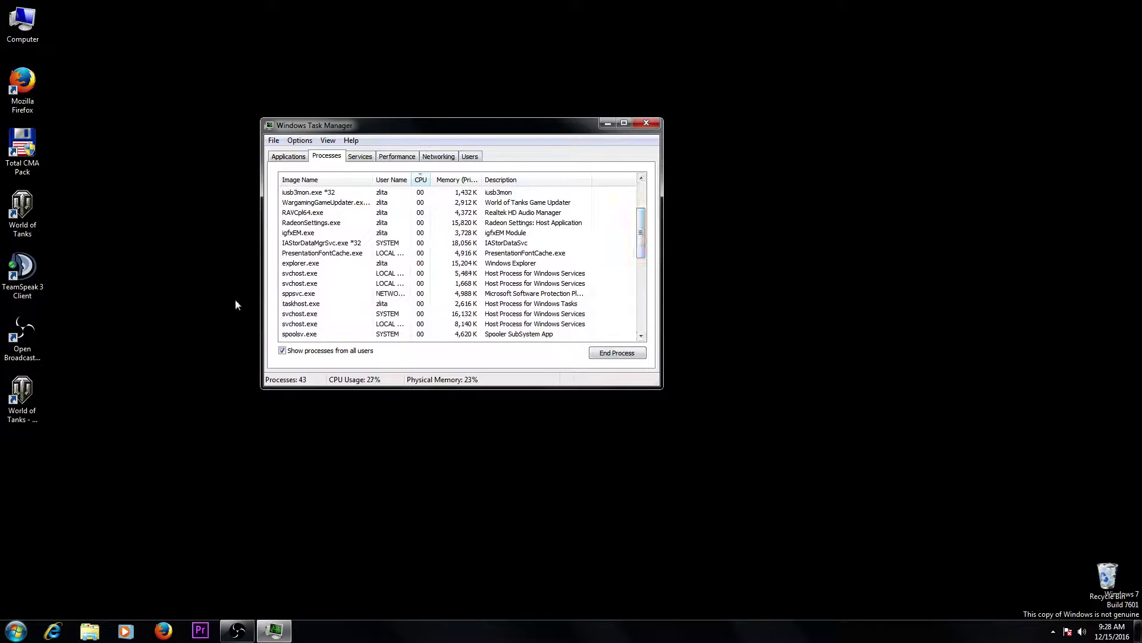
left_click(294, 275)
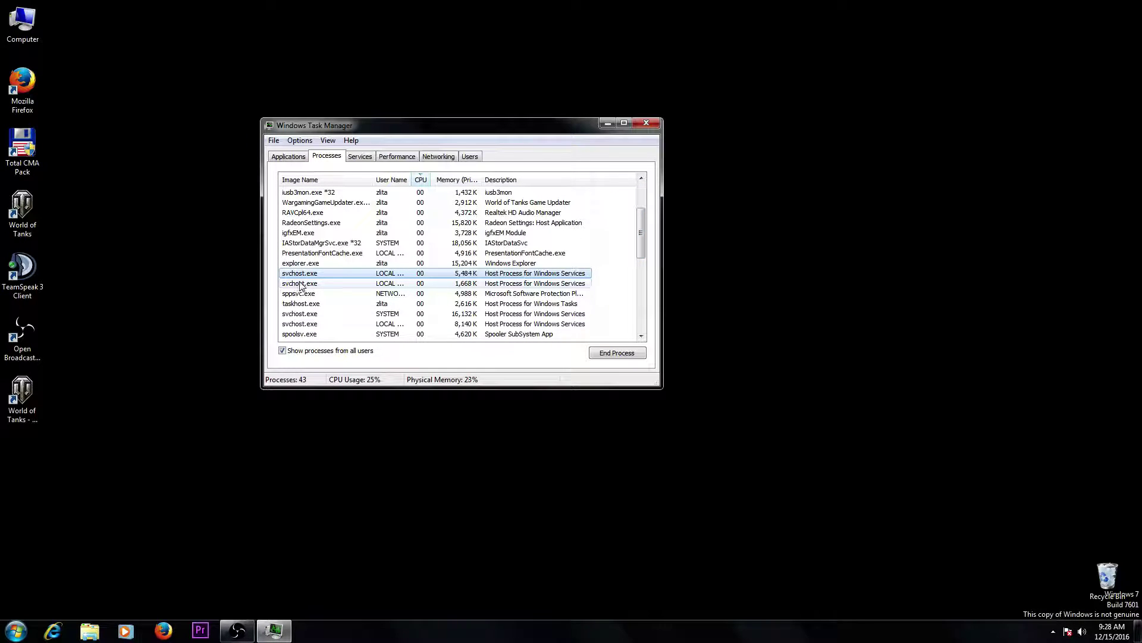
scroll(307, 284, "down", 4)
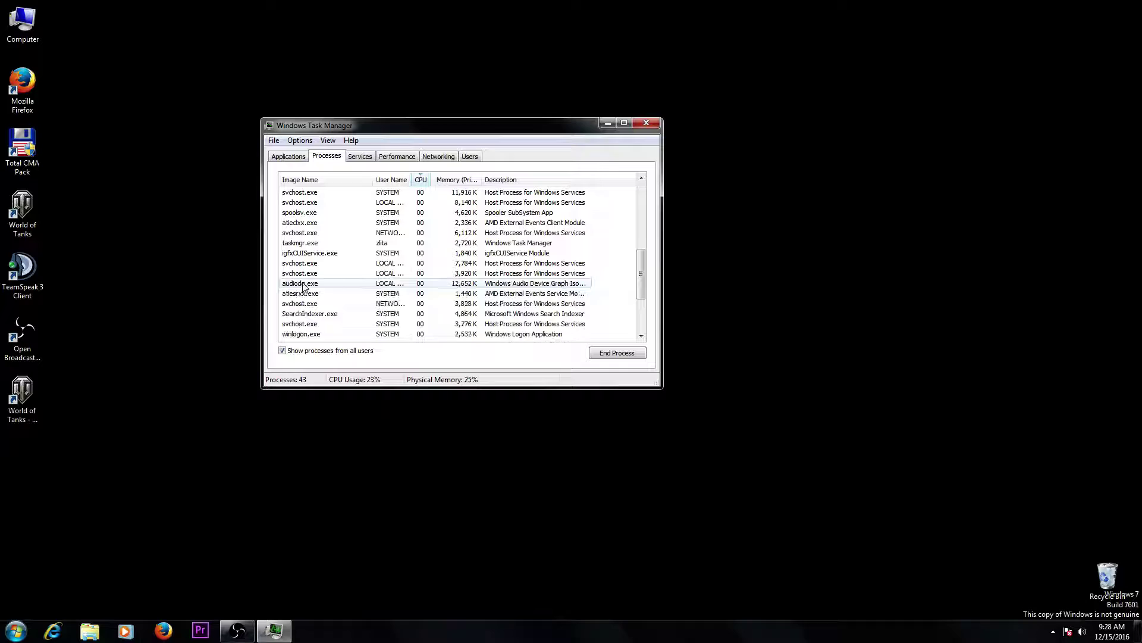
left_click(304, 277)
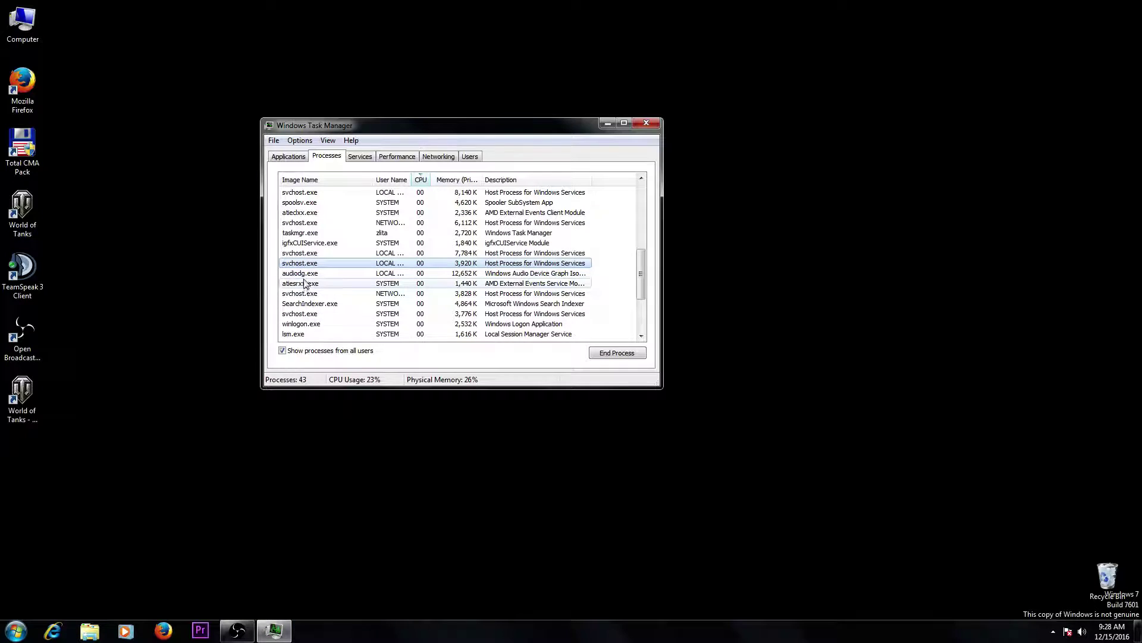
Show the services hosted by the selected svchost.exe process, highlighting ehRecvr
right_click(303, 281)
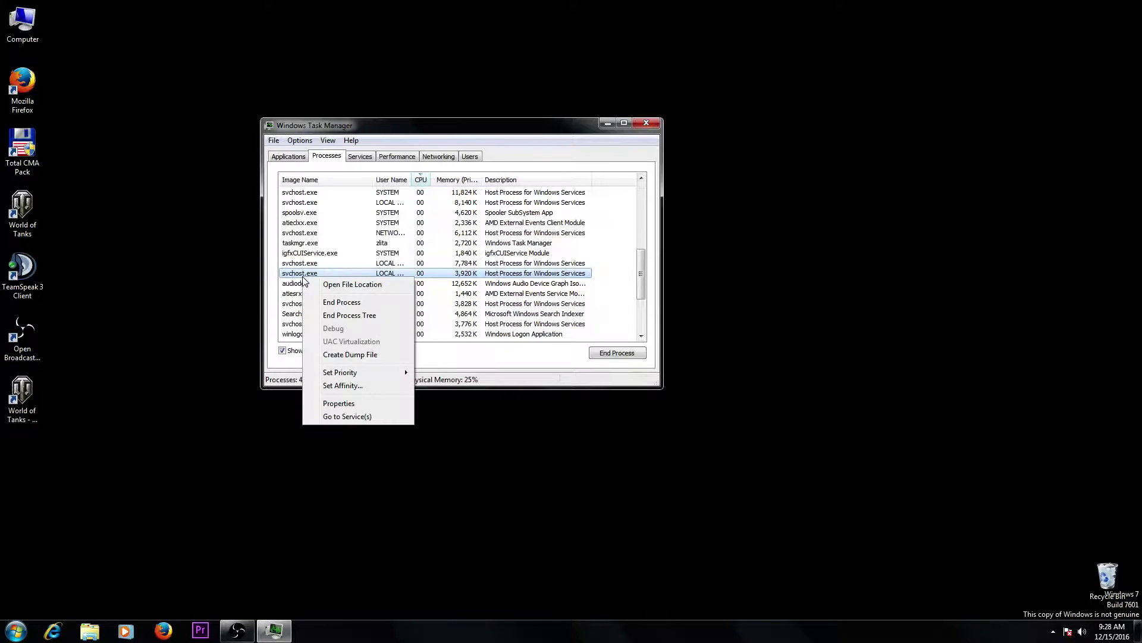
left_click(340, 417)
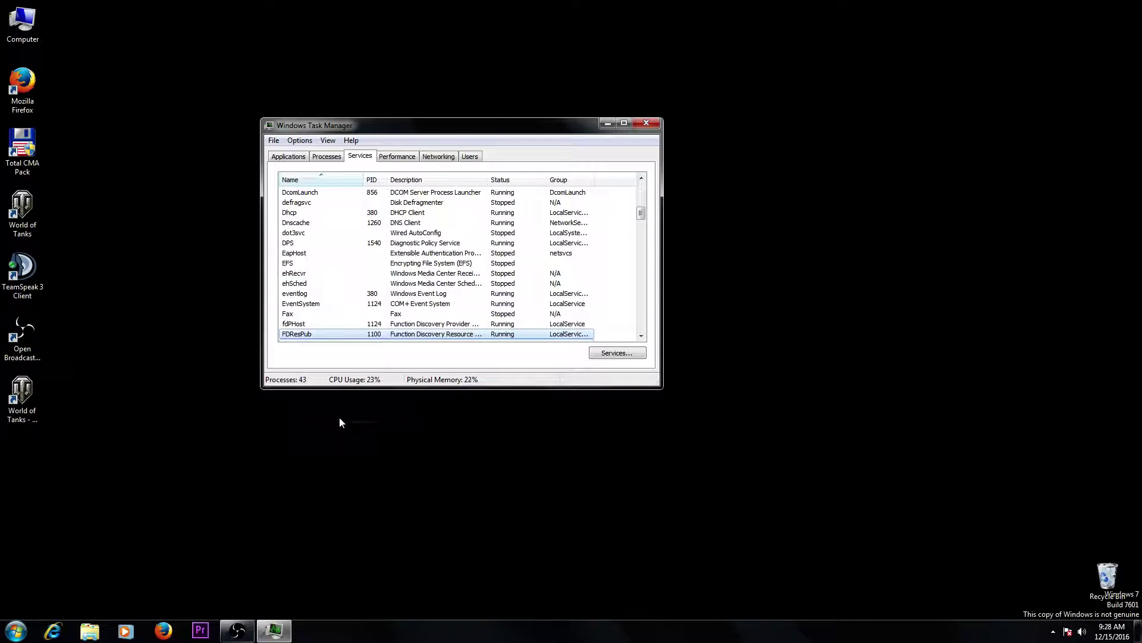
left_click(318, 274)
scroll(317, 285, "up", 4)
scroll(330, 244, "down", 3)
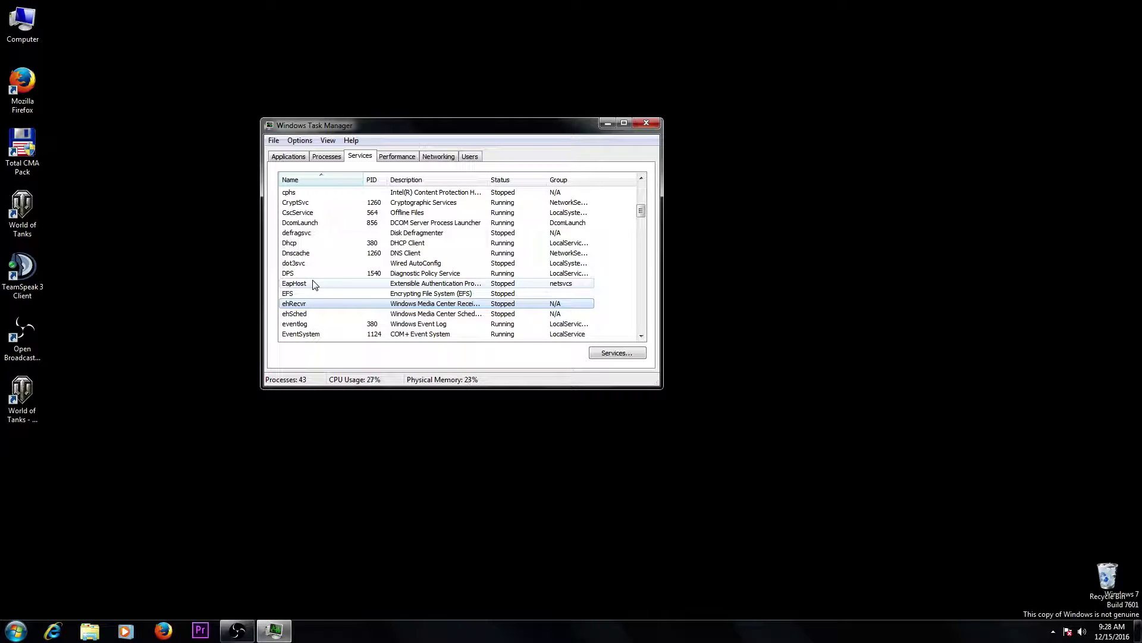
Trace the Dhcp service to its lsass.exe host, then launch the full Services console
left_click(307, 244)
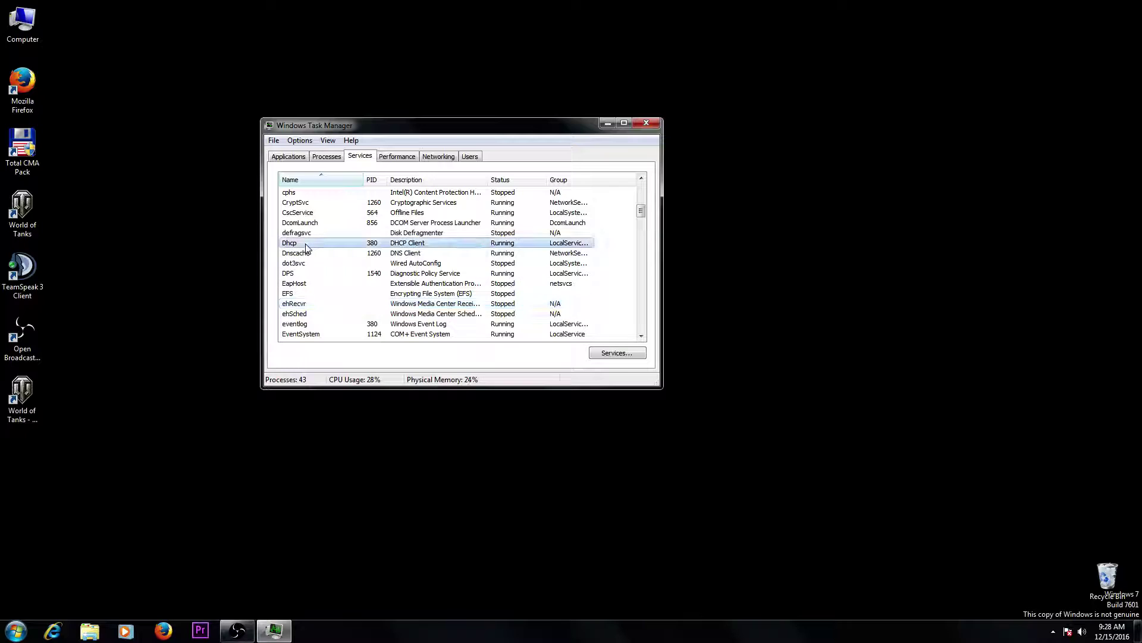
right_click(307, 248)
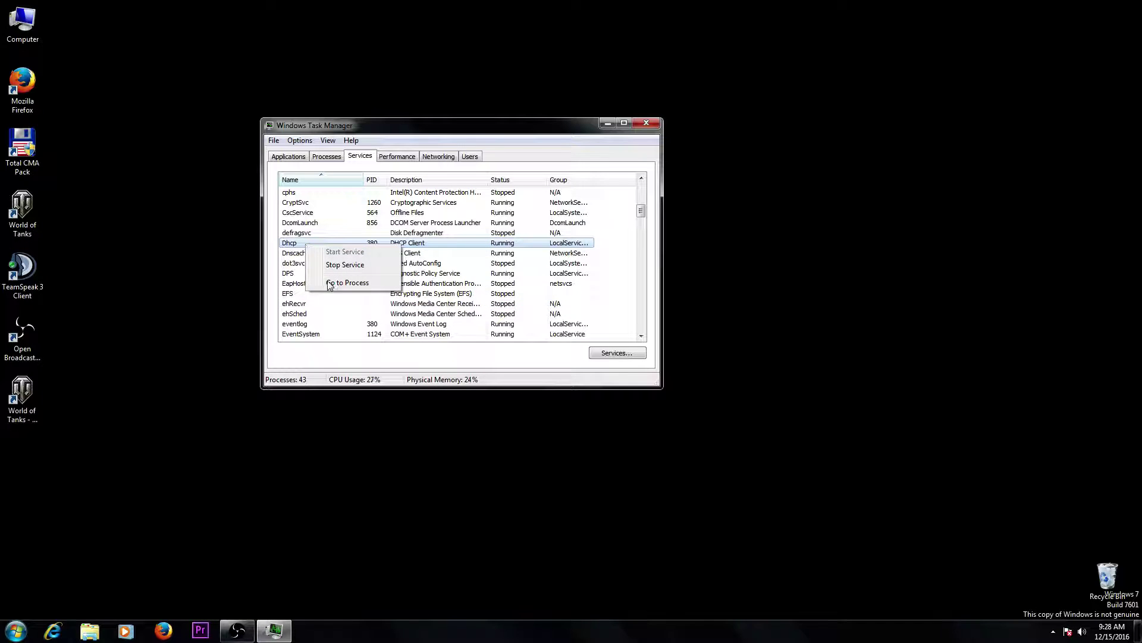
left_click(347, 283)
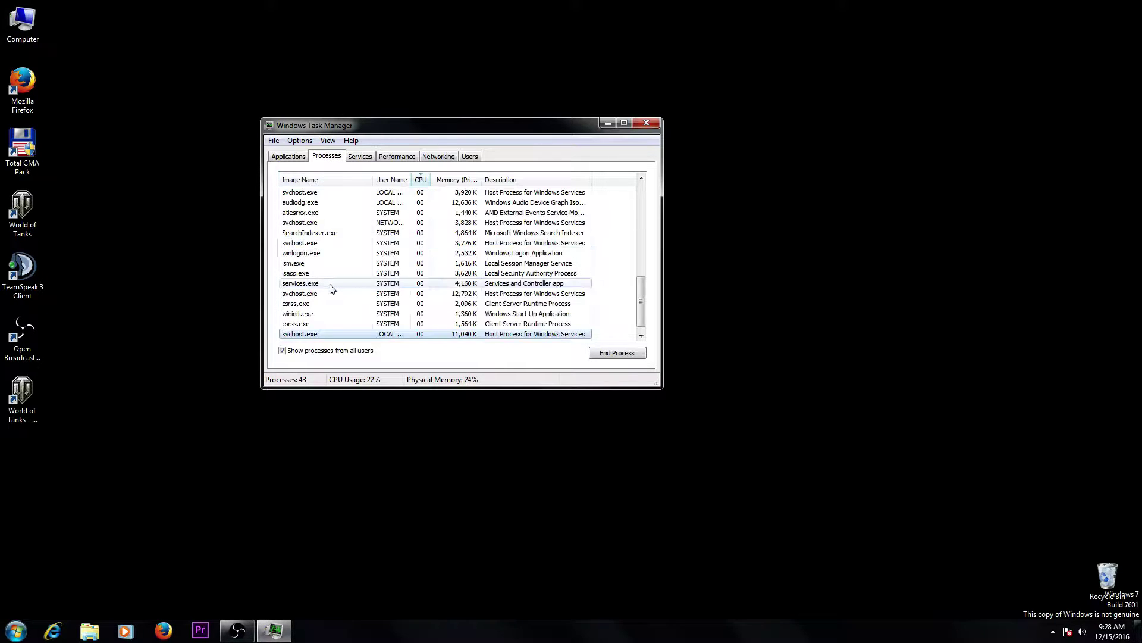
right_click(321, 274)
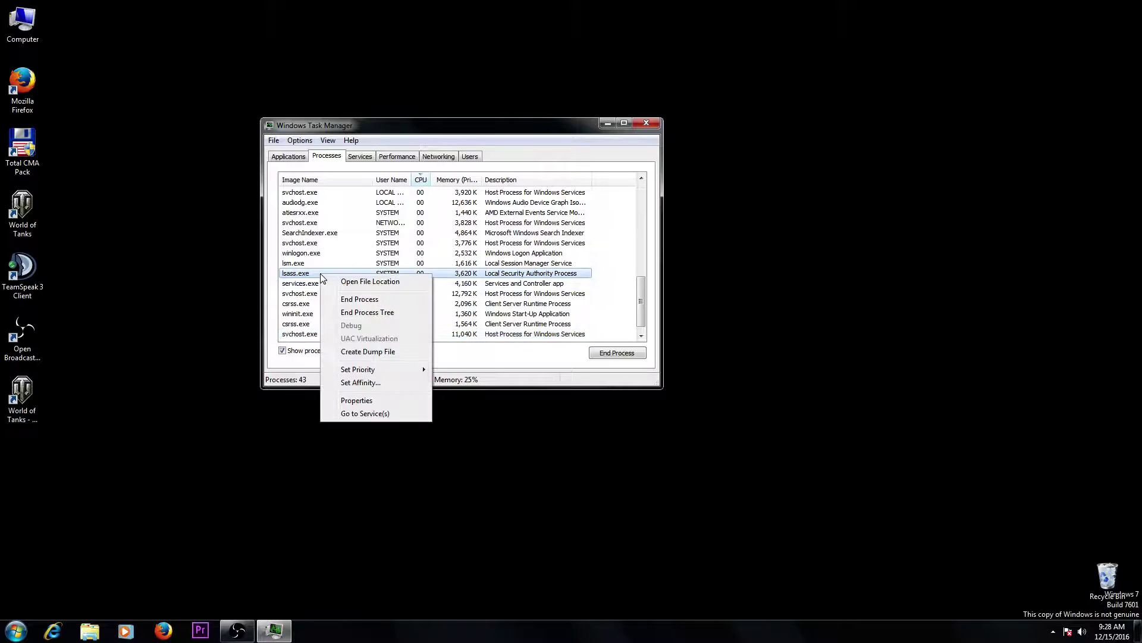
left_click(375, 413)
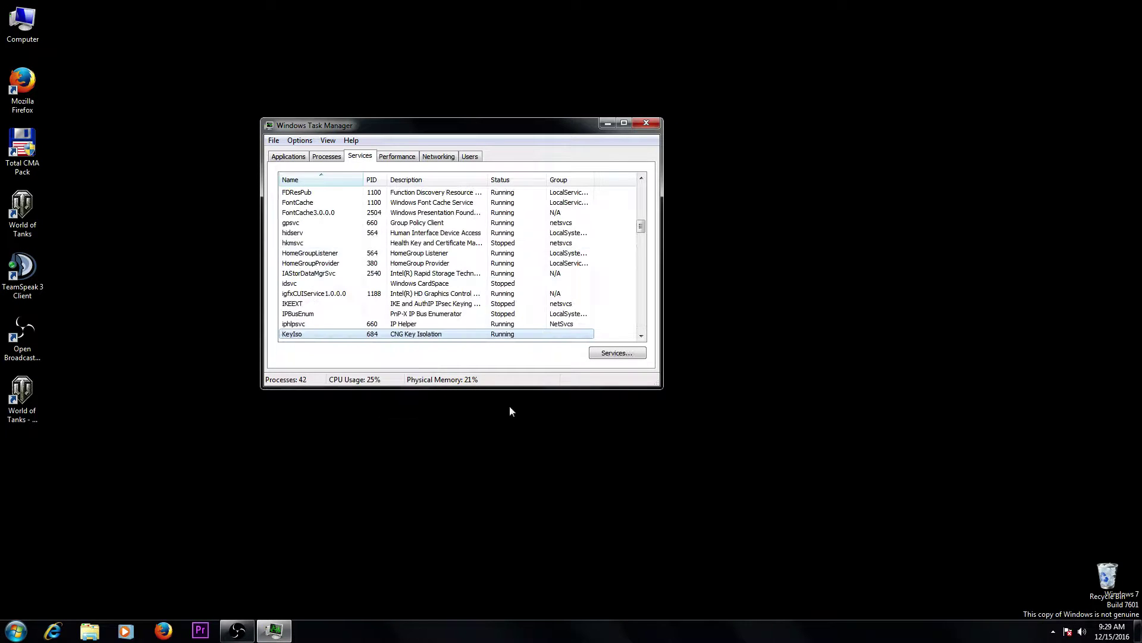
left_click(608, 357)
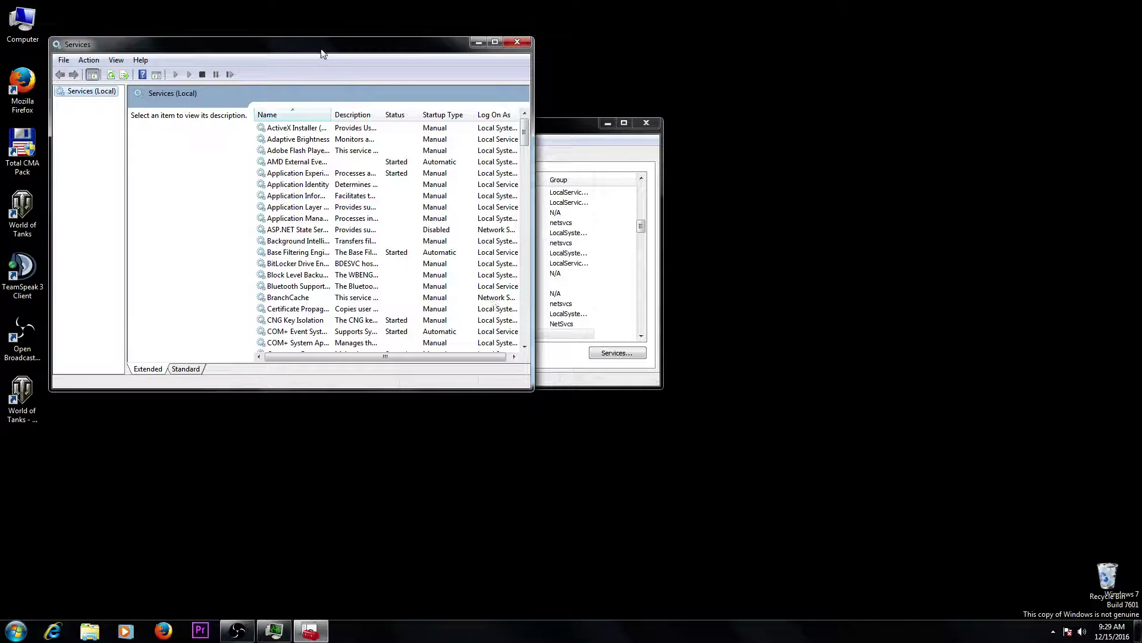
Widen the Services window to show Log On As, then select Windows Update
mouse_move(321, 54)
left_mouse_down()
mouse_move(285, 52)
mouse_move(302, 51)
left_mouse_up()
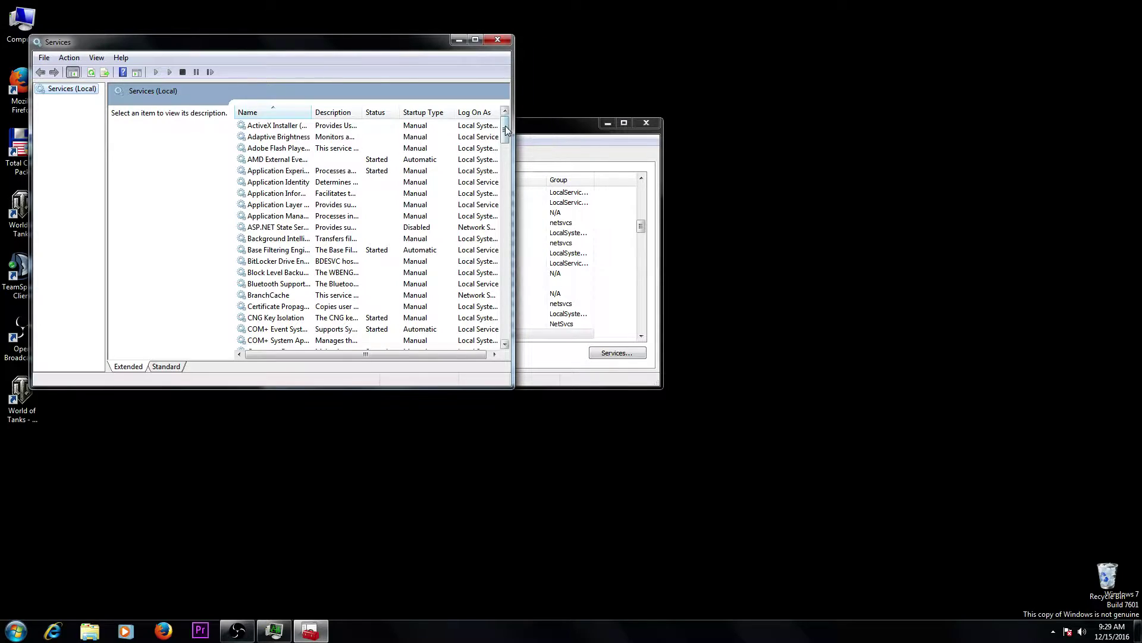
left_click_drag(507, 130, 516, 295)
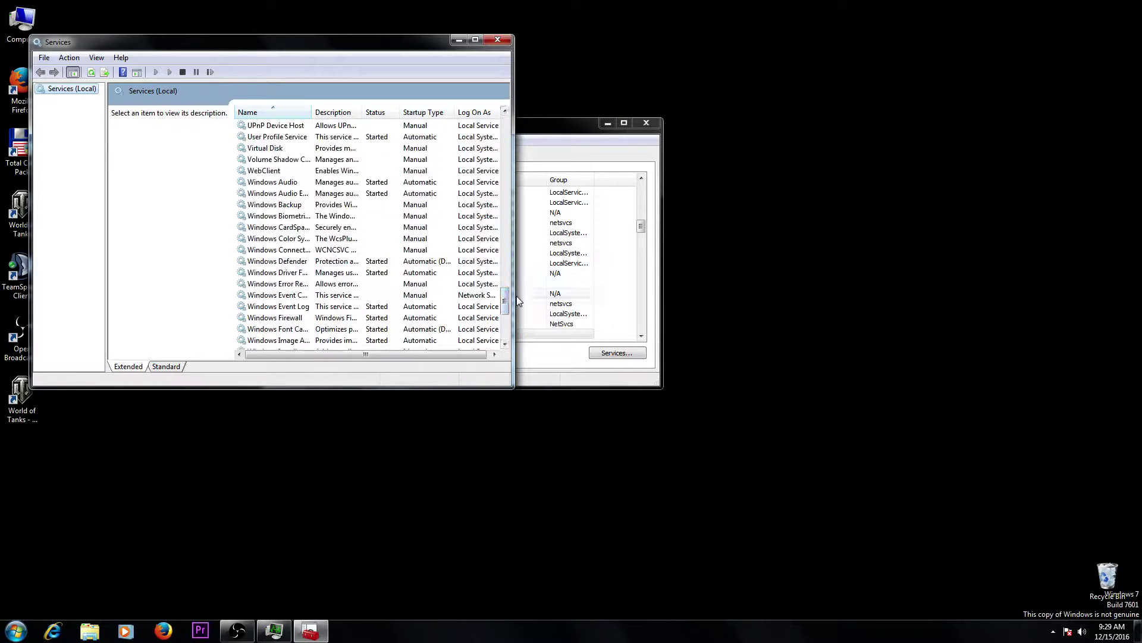
left_click_drag(309, 112, 353, 114)
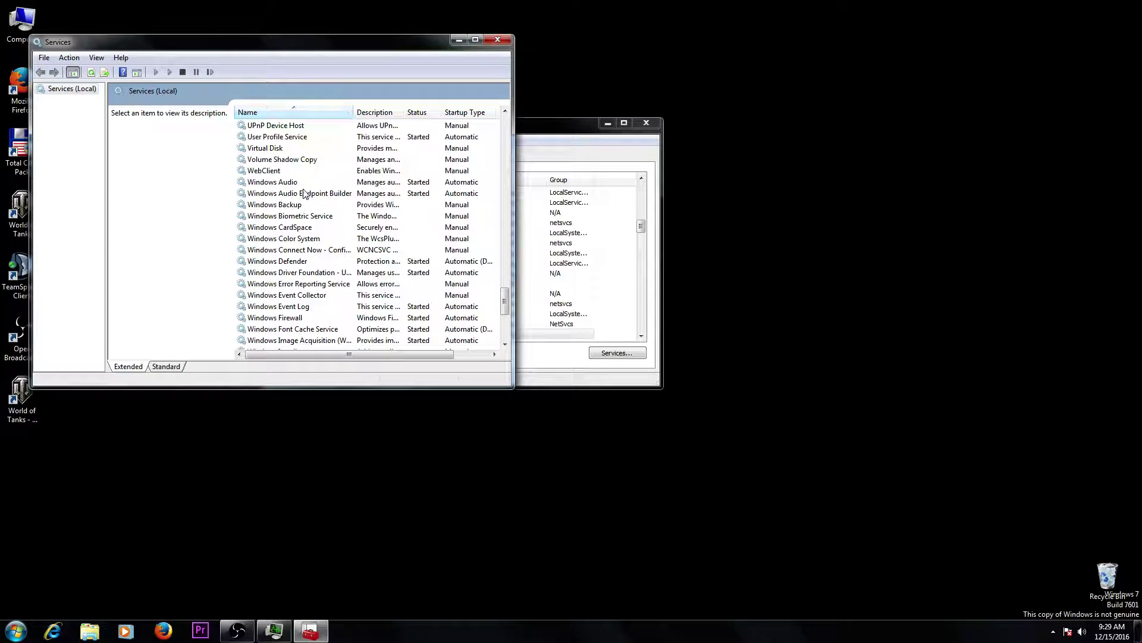
left_click(278, 184)
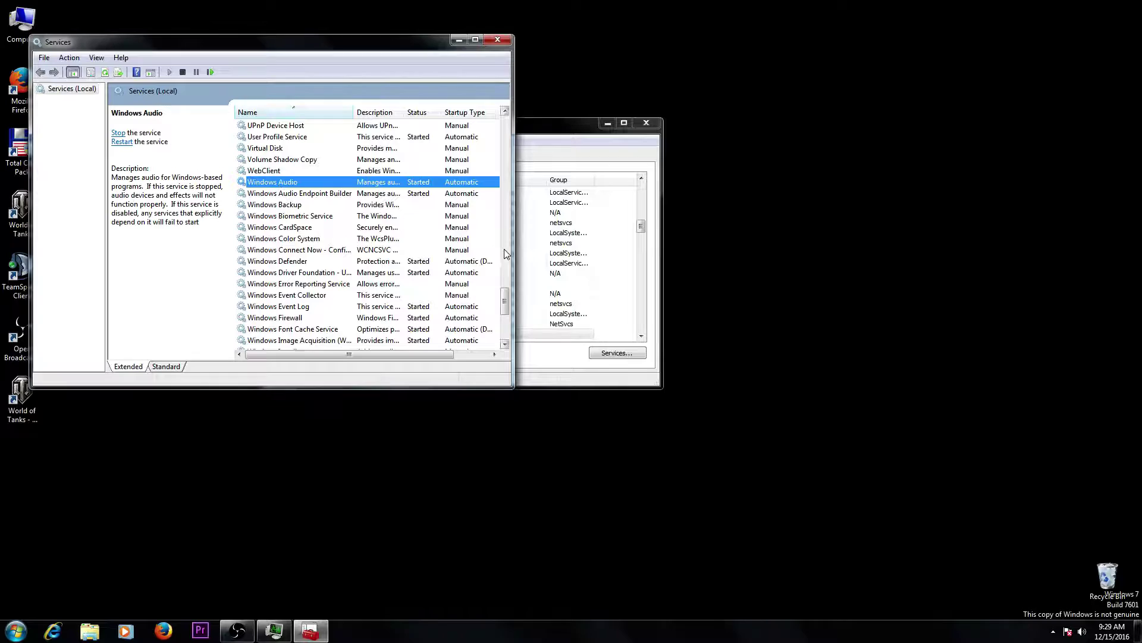
left_click_drag(513, 253, 586, 252)
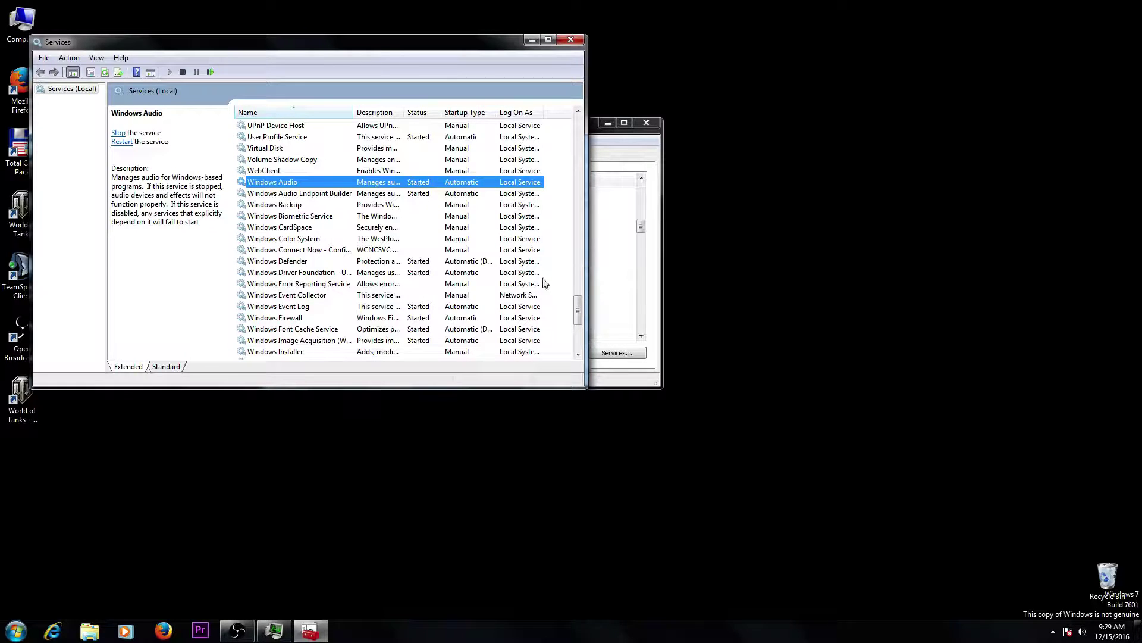
mouse_move(578, 315)
left_mouse_down()
mouse_move(581, 341)
mouse_move(585, 324)
left_mouse_up()
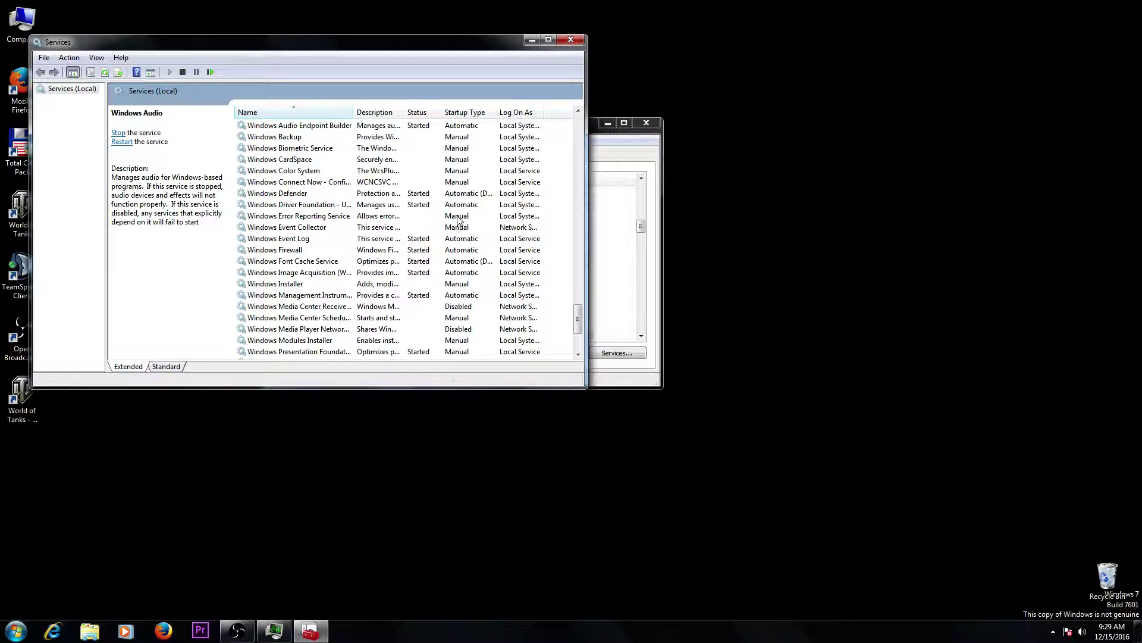
left_click(307, 274)
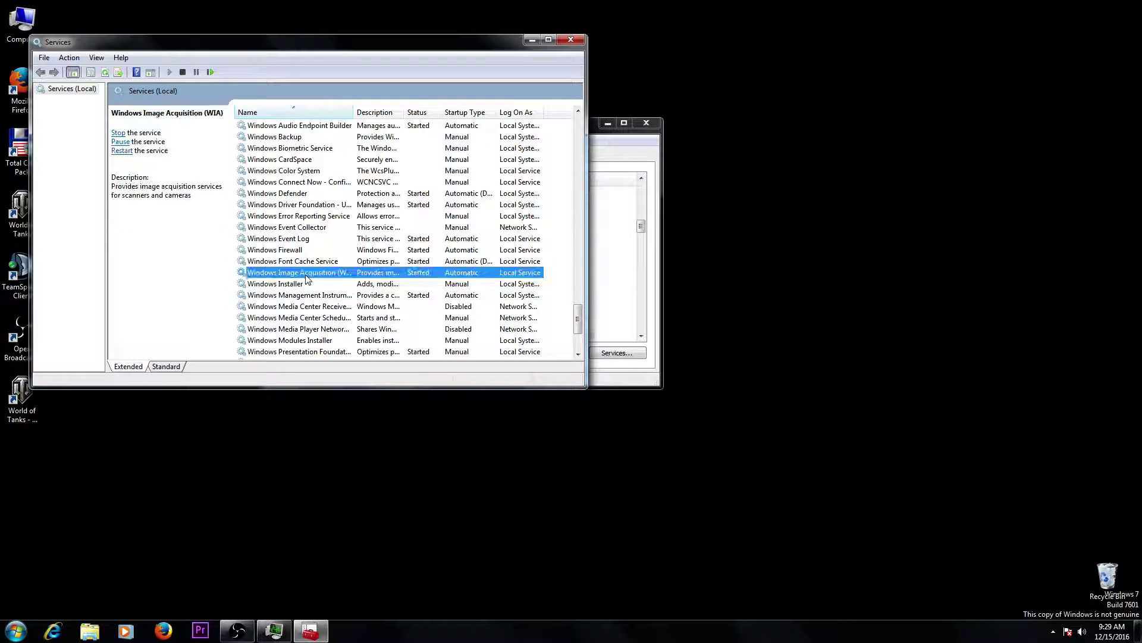
scroll(307, 274, "down", 2)
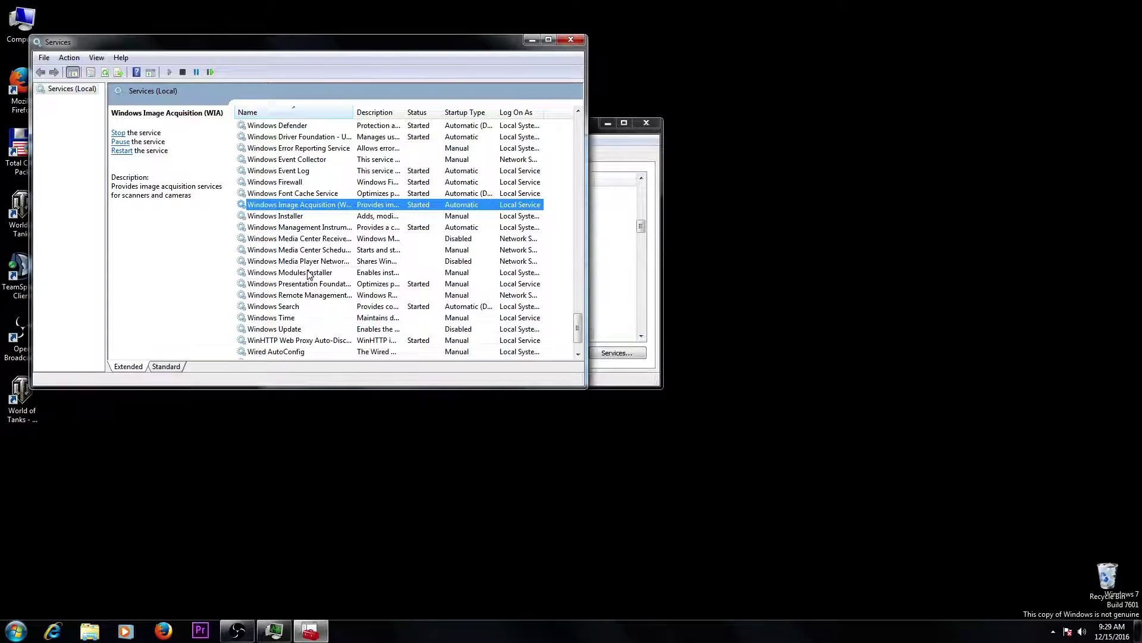
left_click(297, 330)
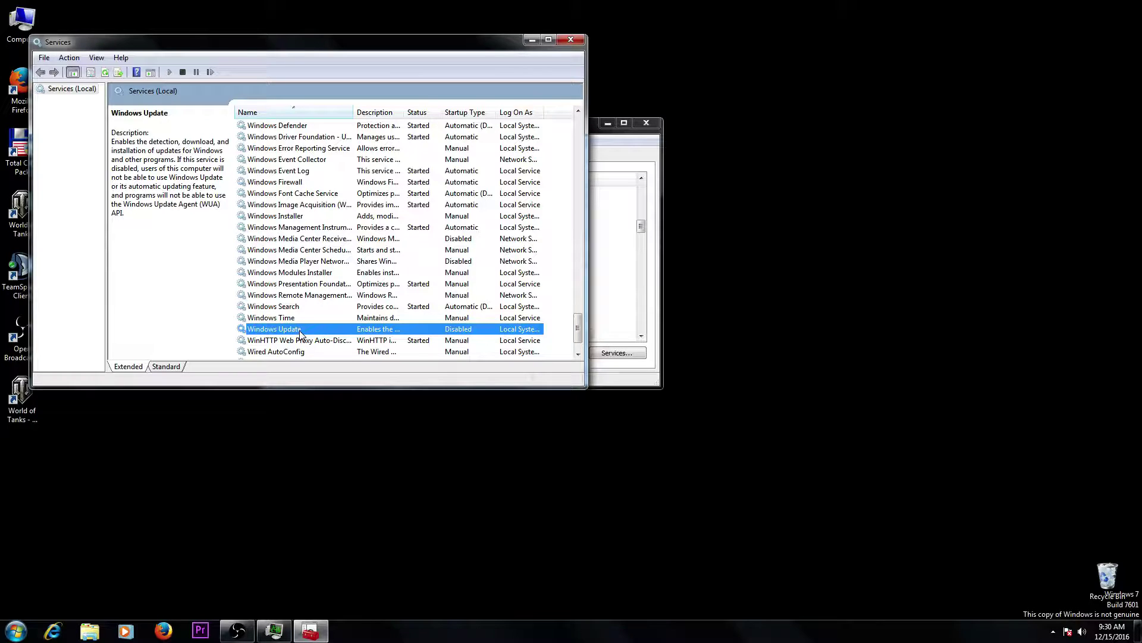
In Windows Update's Properties, choose Disabled as the startup type, apply it, and close
right_click(301, 335)
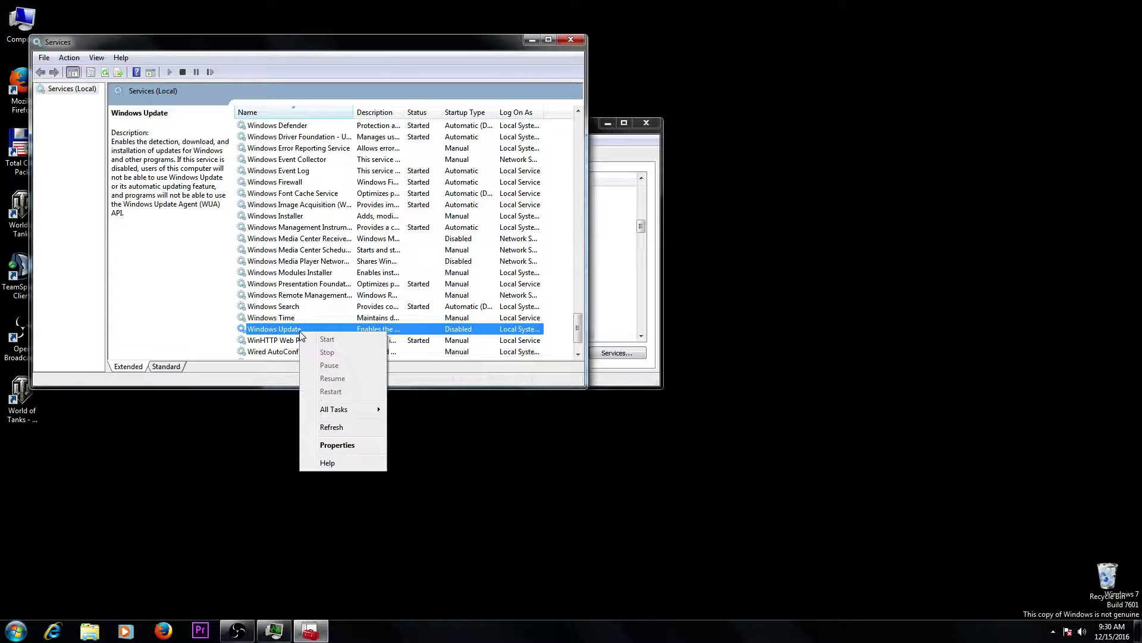
left_click(343, 446)
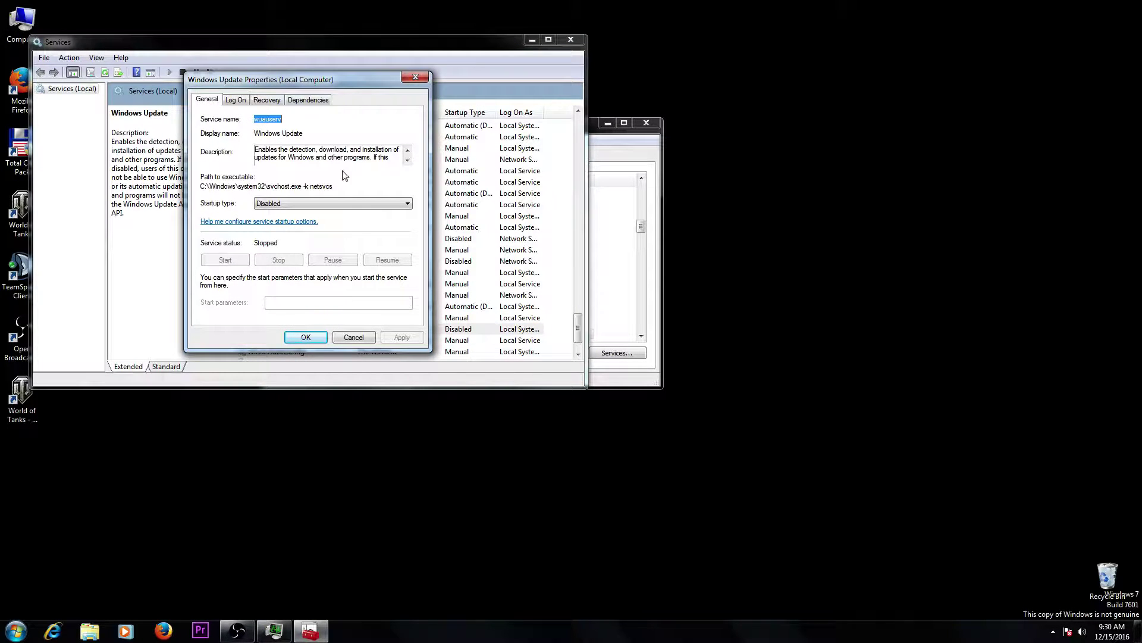
left_click(364, 204)
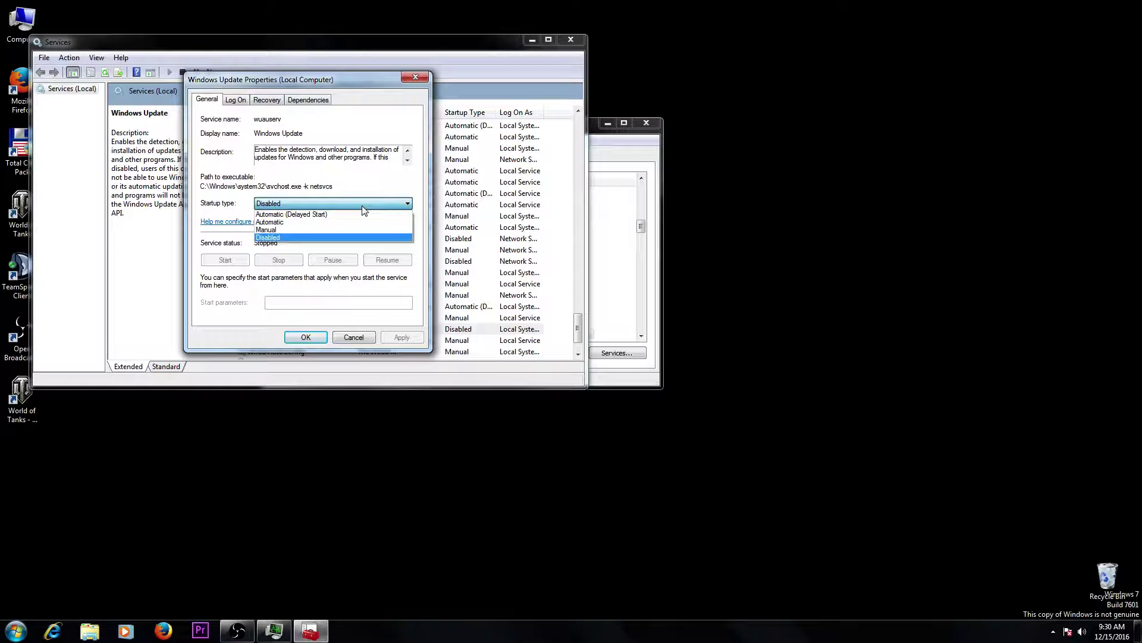
left_click(358, 238)
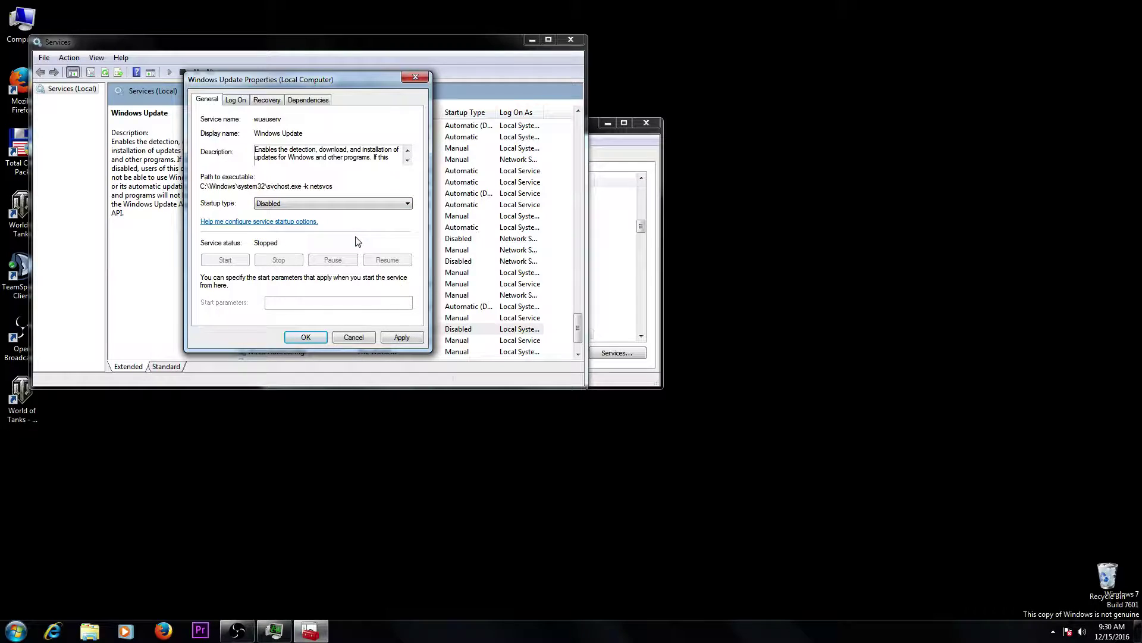
left_click(402, 337)
left_click(305, 337)
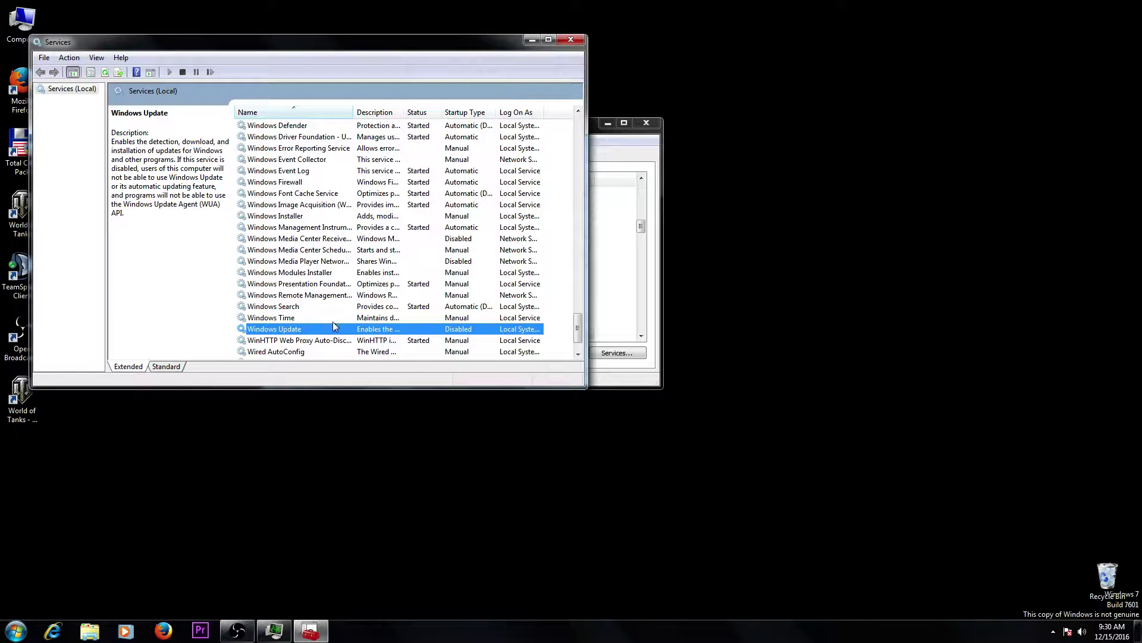
scroll(319, 287, "down", 2)
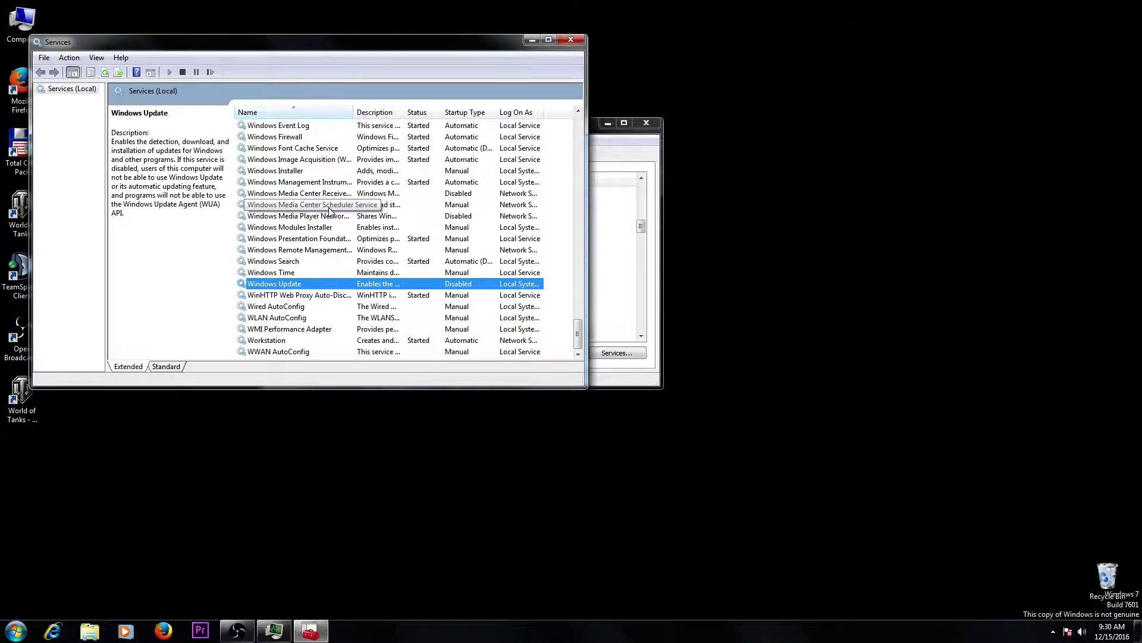
left_click(296, 194)
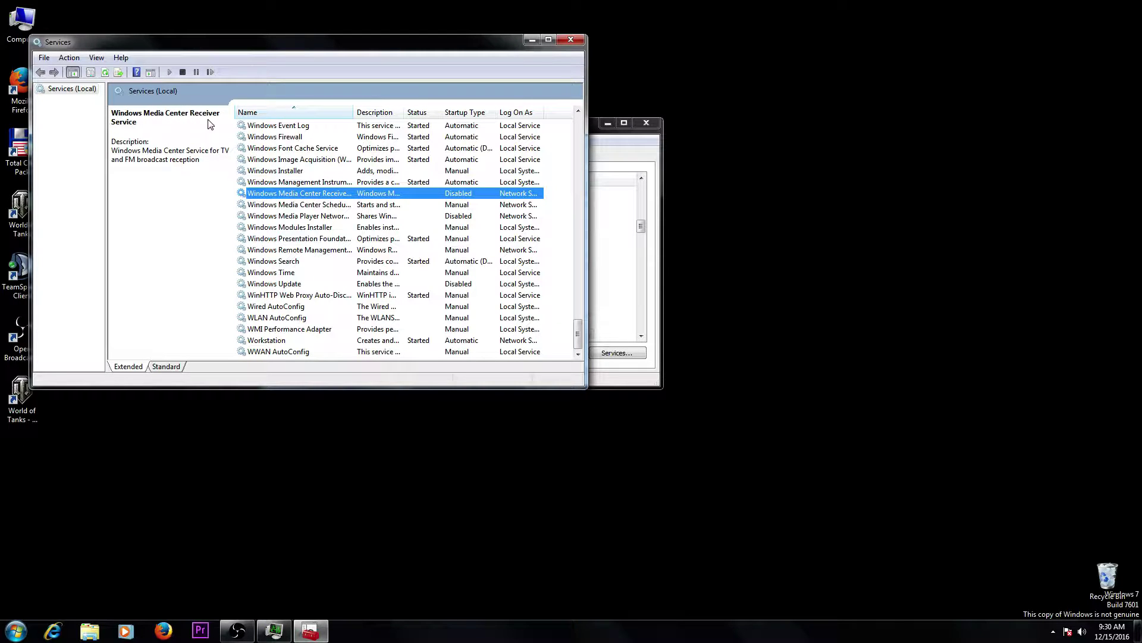
left_click(198, 194)
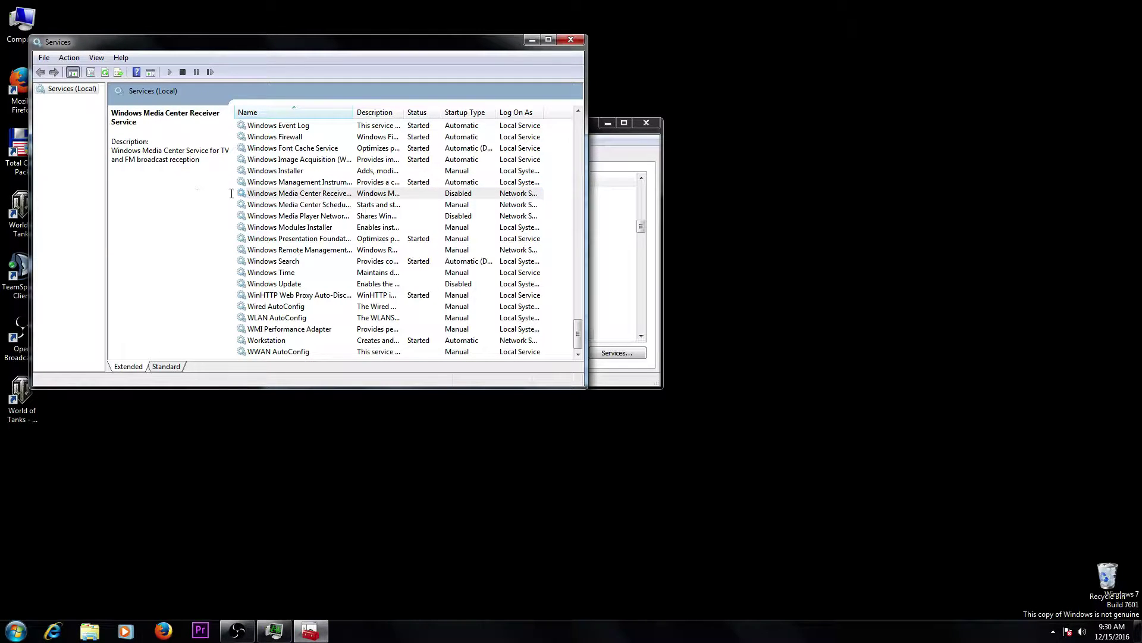
left_click(266, 195)
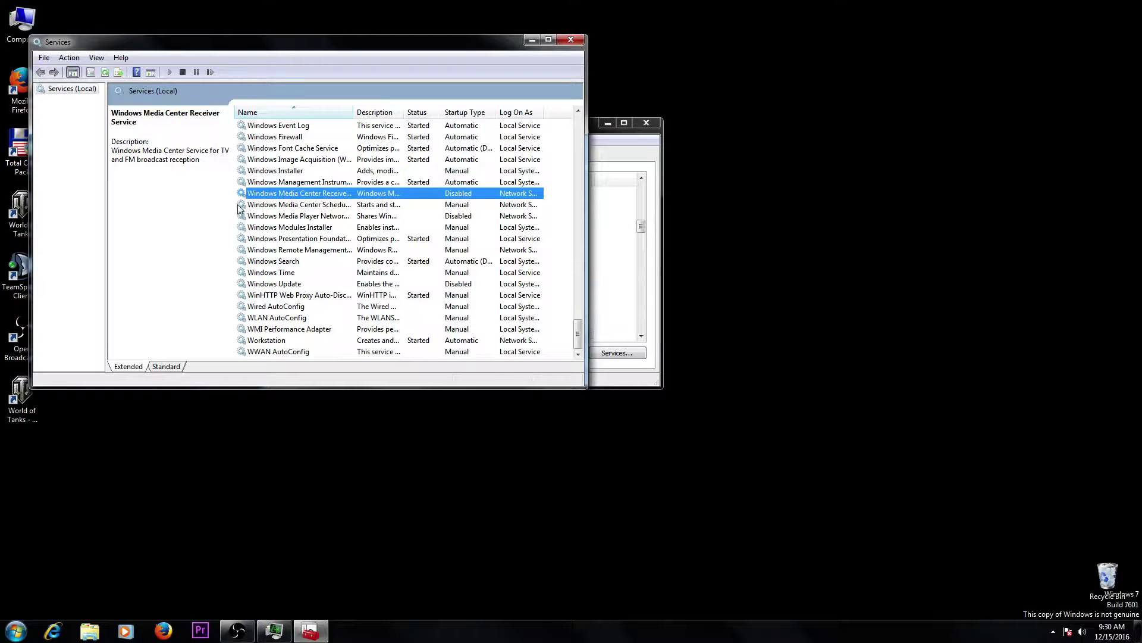
right_click(376, 191)
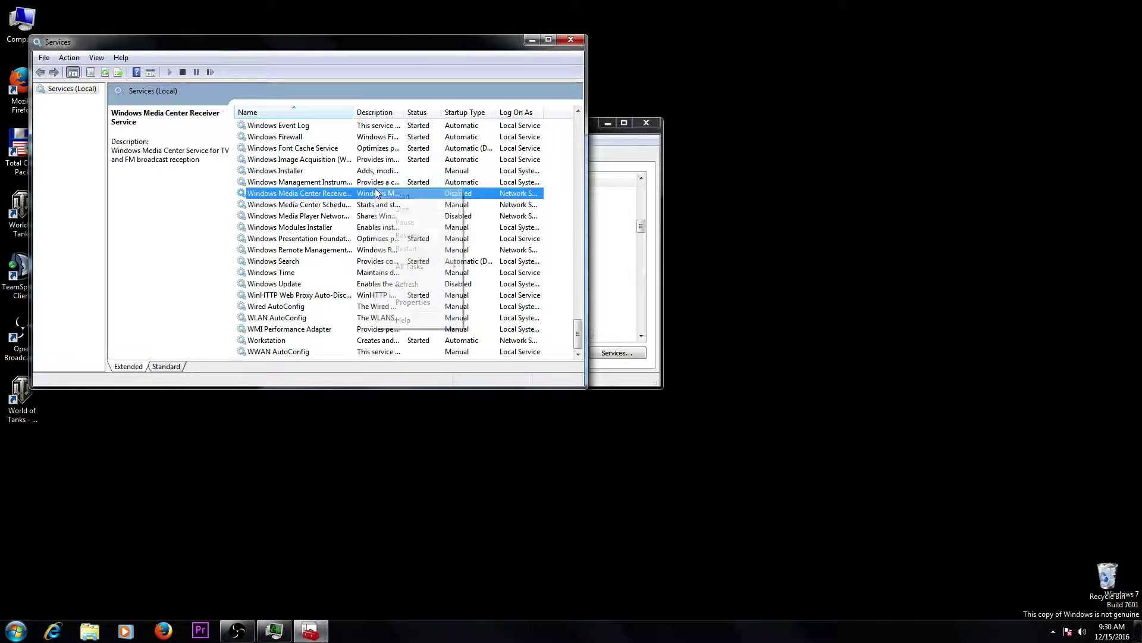
left_click(412, 302)
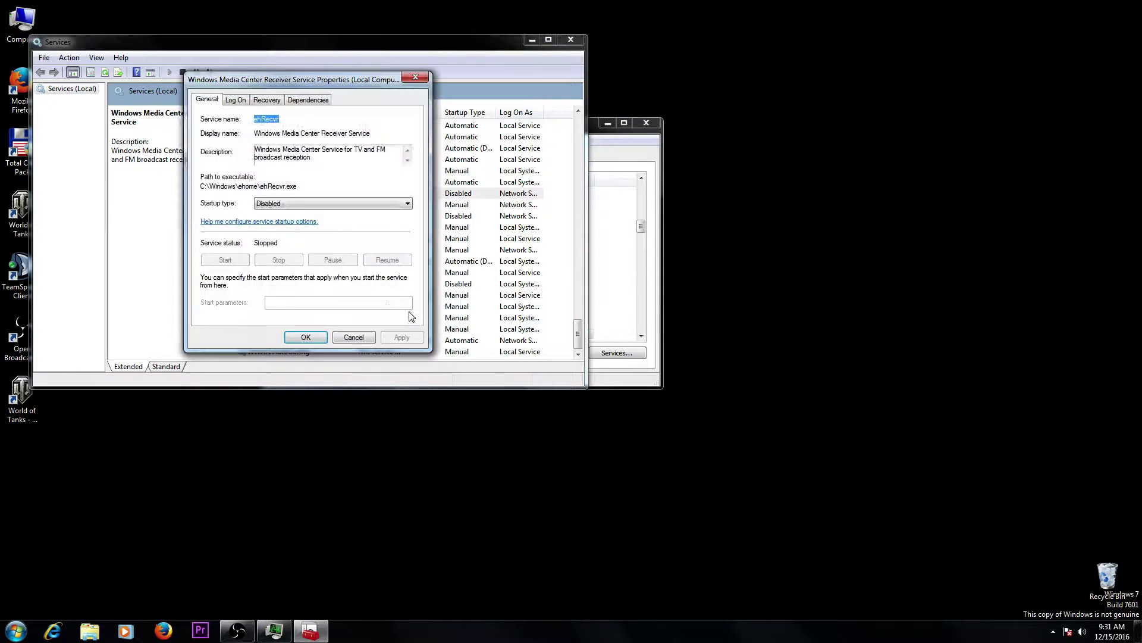
left_click(310, 203)
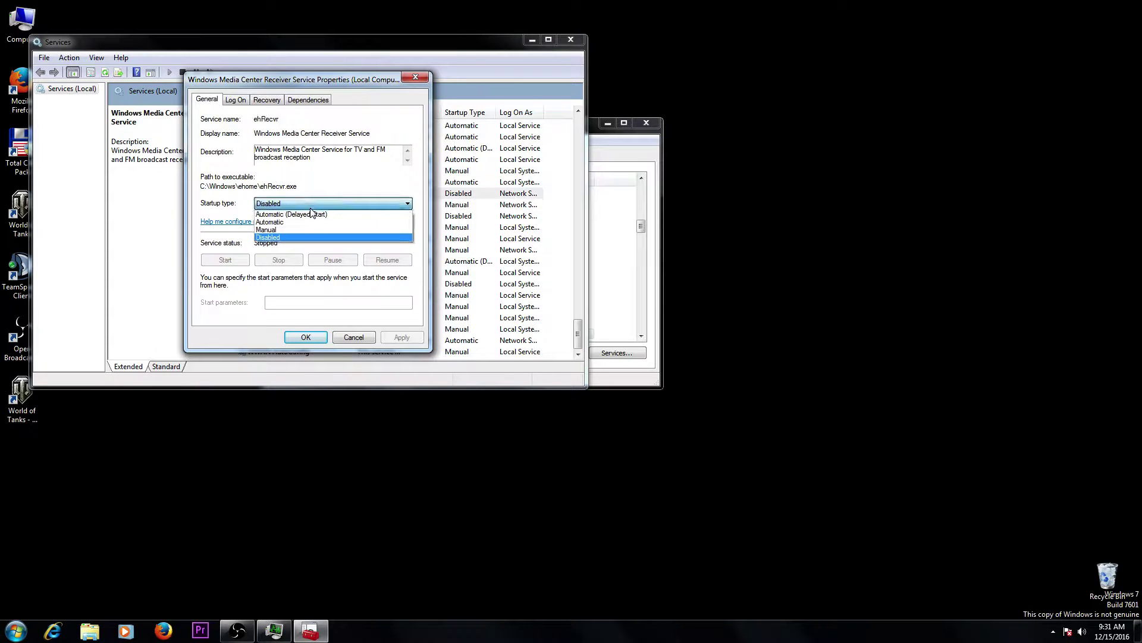
left_click(312, 238)
left_click(320, 337)
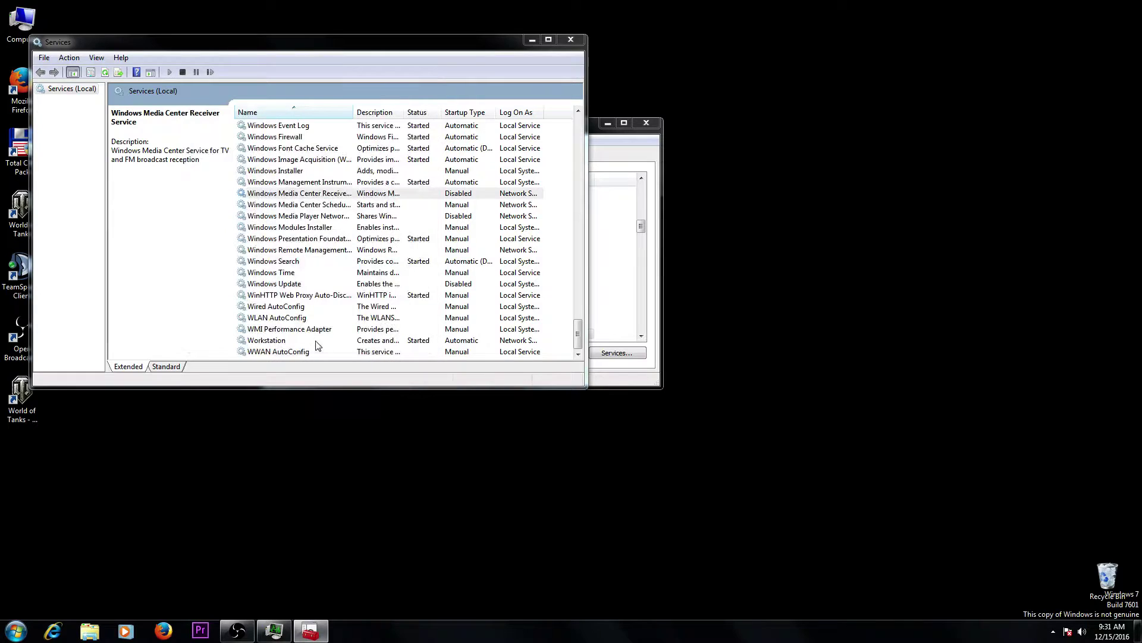
Scroll the services list and drag the Services window toward the screen centre
scroll(360, 256, "up", 2)
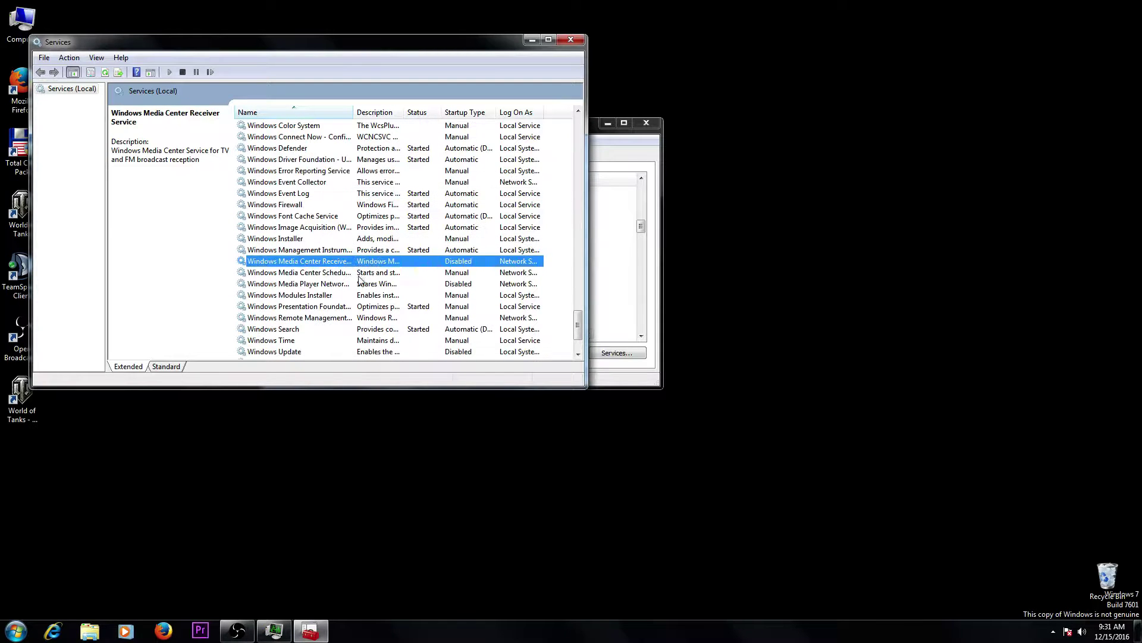
scroll(342, 229, "up", 2)
scroll(341, 228, "up", 1)
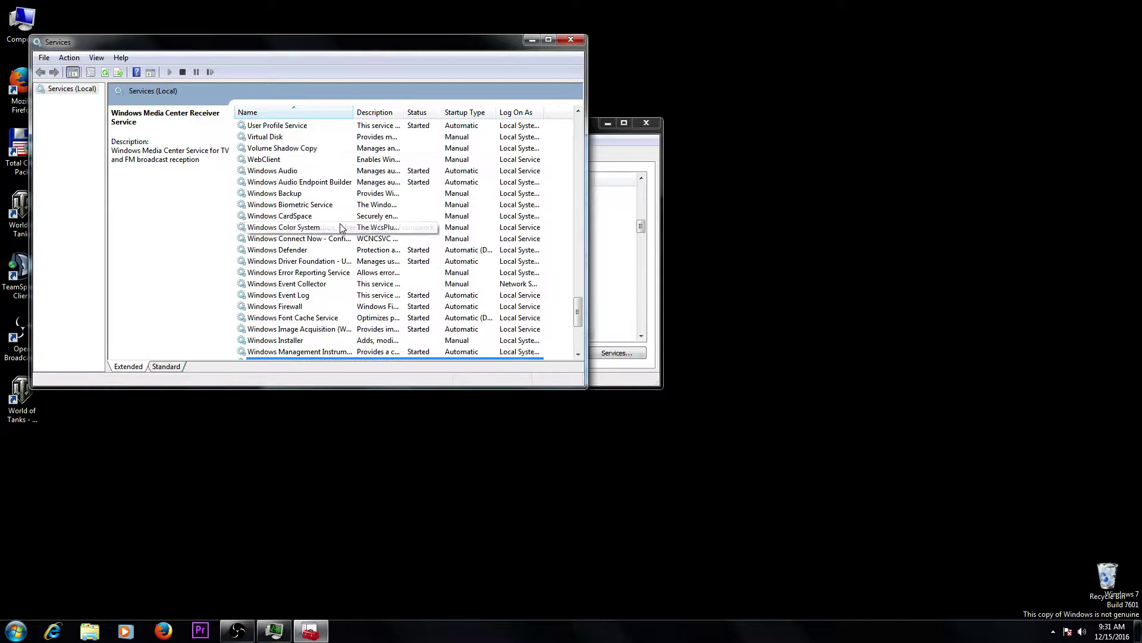
scroll(342, 227, "up", 5)
scroll(342, 229, "down", 10)
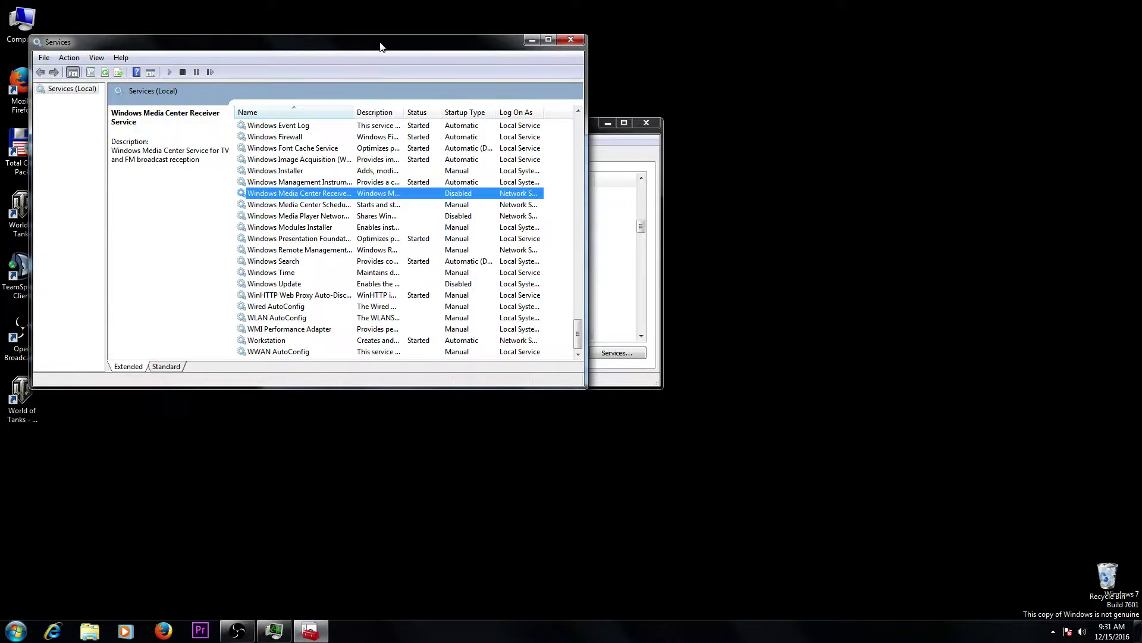
left_click_drag(381, 46, 449, 102)
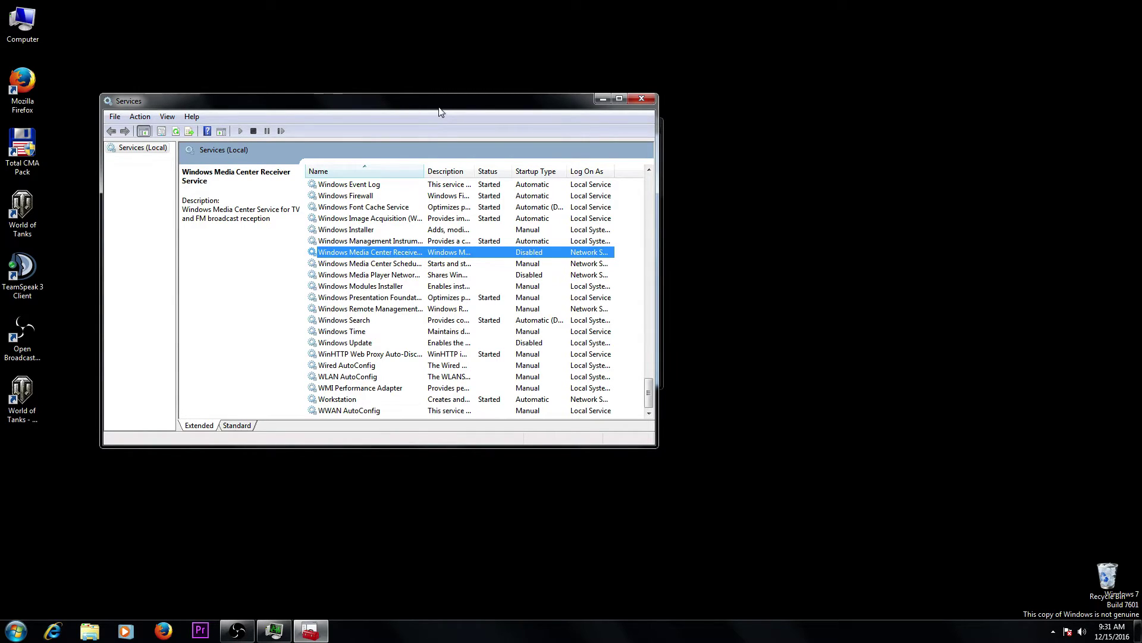
left_click_drag(438, 108, 492, 129)
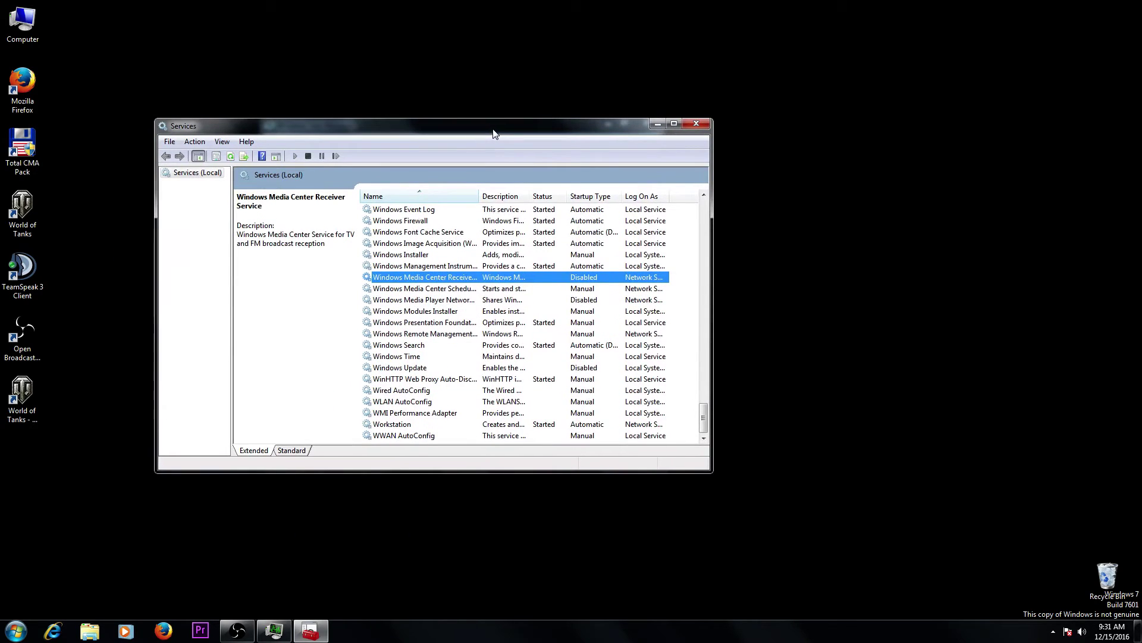